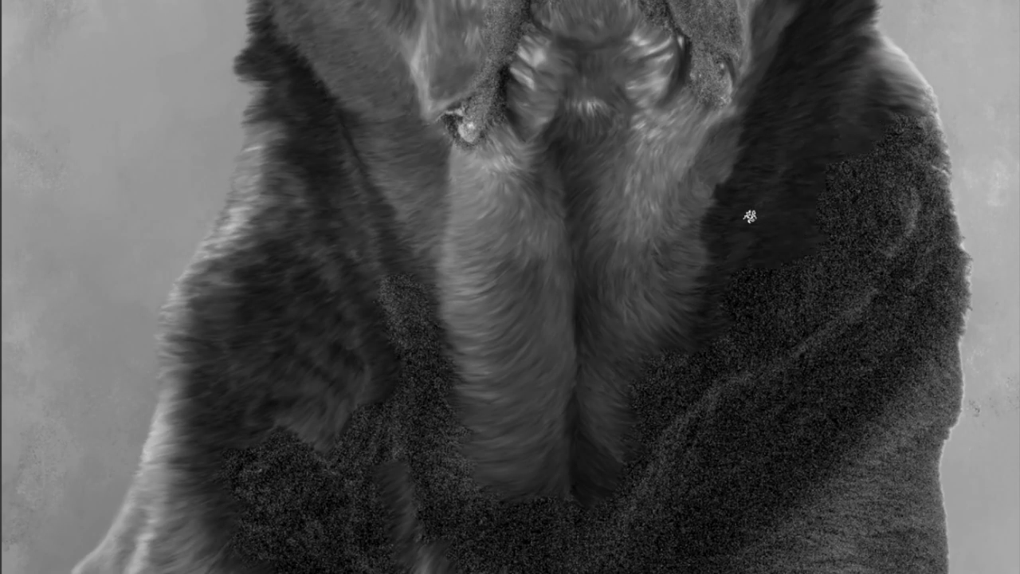
Paint smooth fur down the noisy chest, extending the patch up and to the right.
left_click_drag(921, 109, 915, 156)
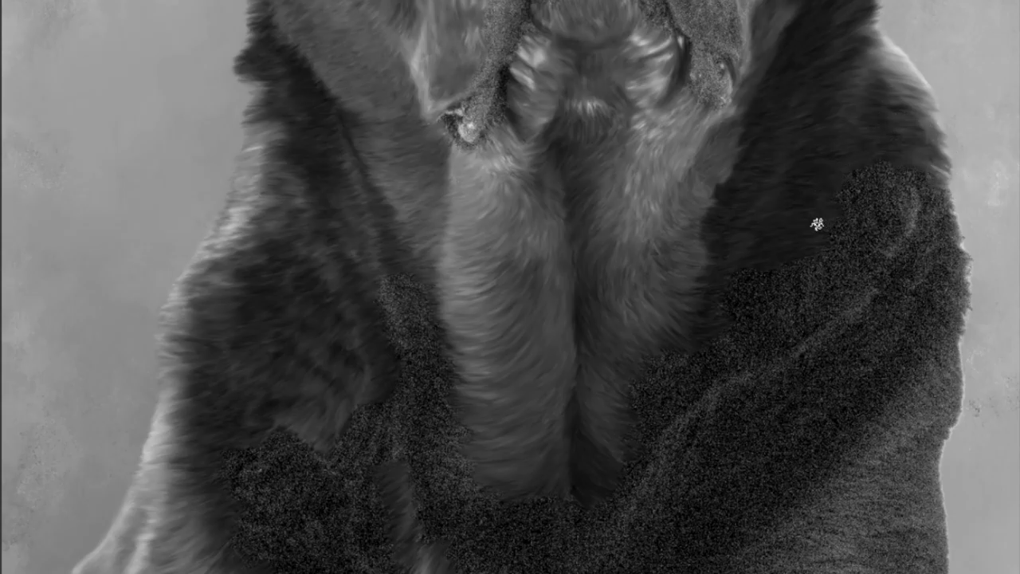
scroll(817, 224, "down", 5)
left_click_drag(705, 381, 719, 360)
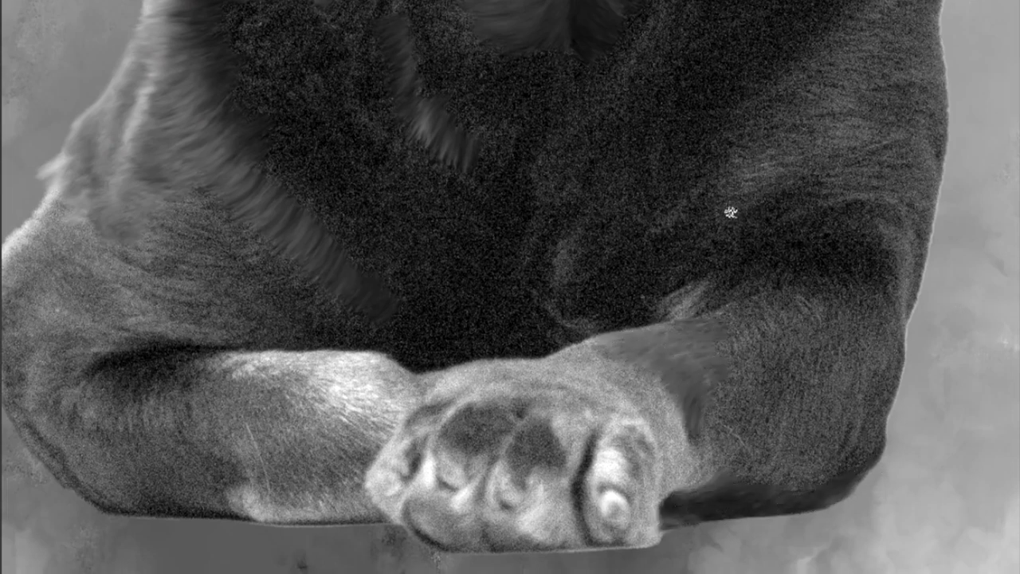
scroll(918, 375, "up", 2)
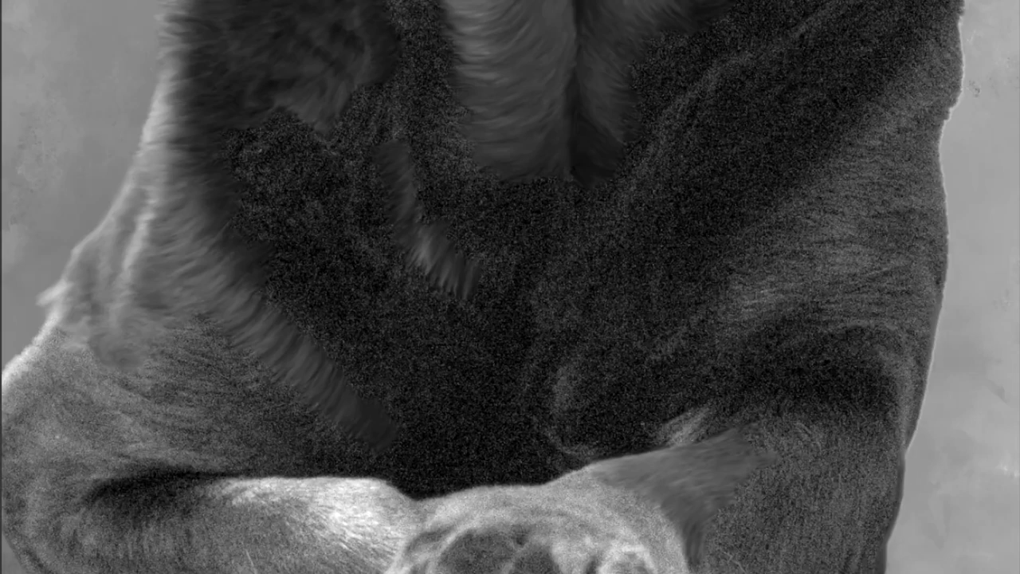
scroll(996, 144, "up", 3)
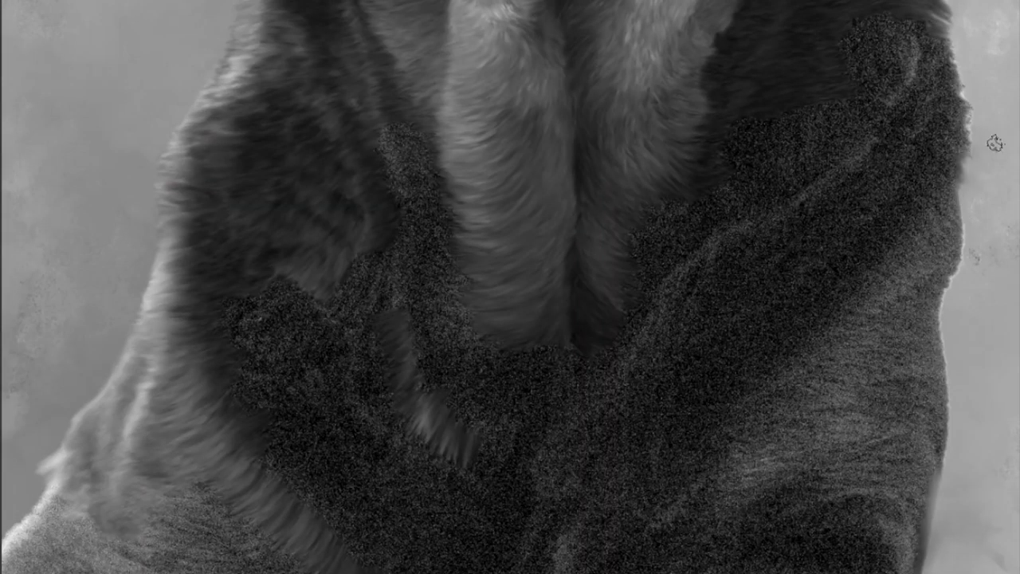
scroll(940, 470, "down", 5)
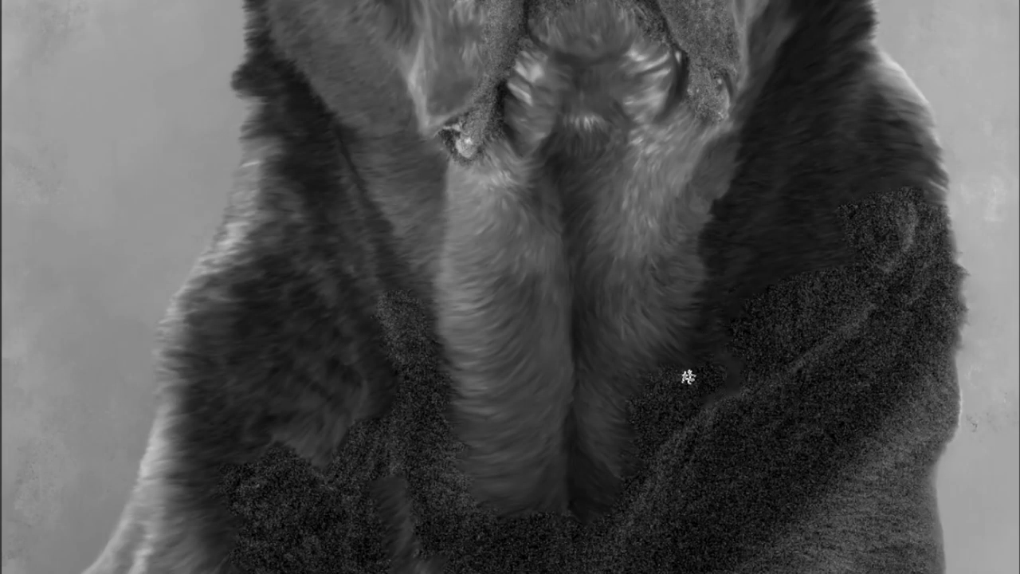
Paint a smooth fur band across the noisy right shoulder, then cover a remaining chest patch.
left_click_drag(626, 396, 910, 244)
left_click_drag(899, 209, 890, 278)
left_click_drag(785, 359, 753, 371)
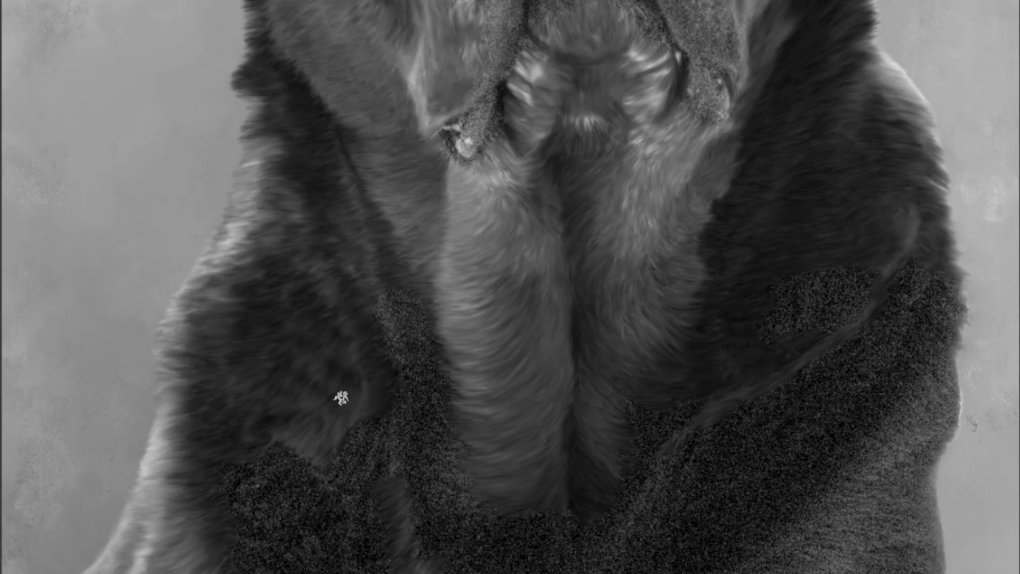
left_click_drag(807, 317, 911, 255)
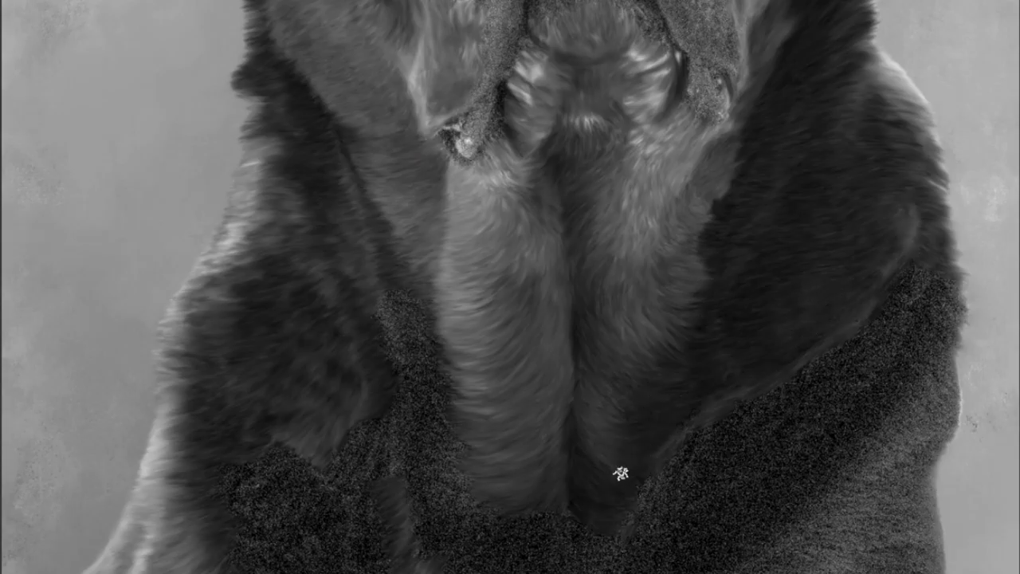
left_click_drag(444, 312, 438, 388)
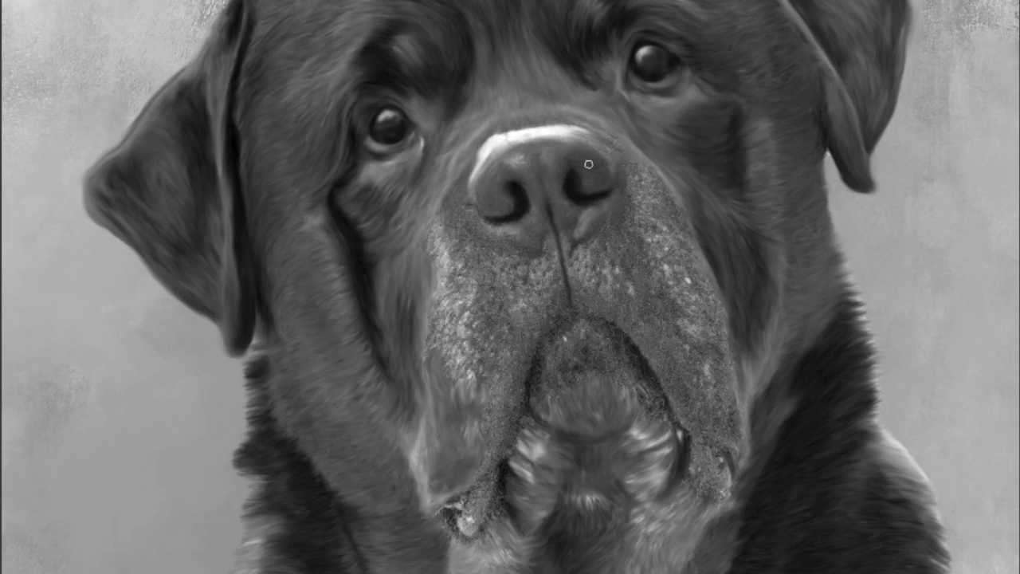
Blend the speckled lower lip and the remaining muzzle speckles into smooth fur.
left_click_drag(430, 243, 445, 257)
left_click_drag(442, 498, 490, 536)
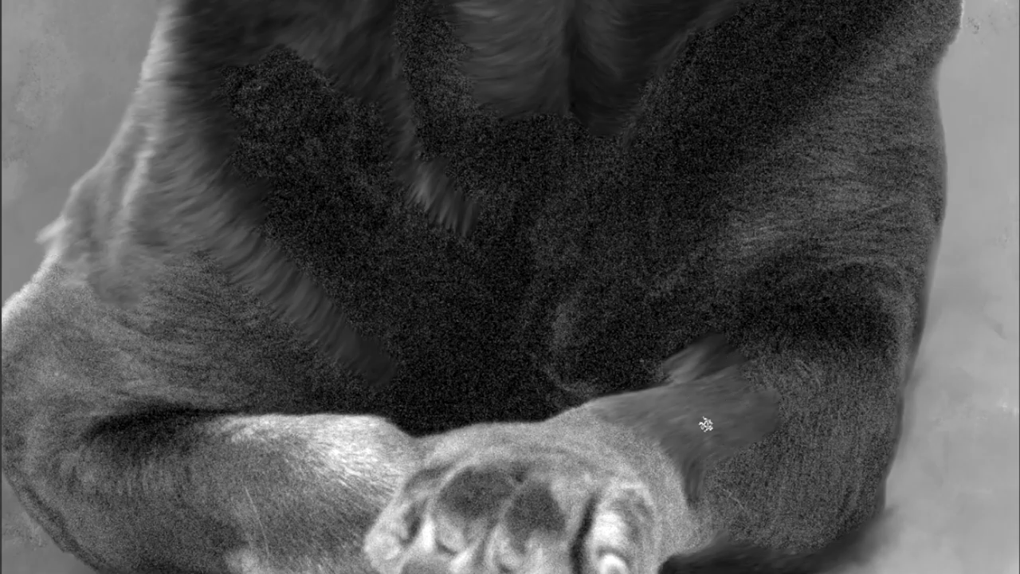
Paint dark fur along the forearm's right edge and down over its speckled area.
mouse_move(877, 346)
left_mouse_down()
mouse_move(906, 338)
mouse_move(887, 323)
mouse_move(922, 274)
mouse_move(786, 360)
mouse_move(780, 296)
left_mouse_up()
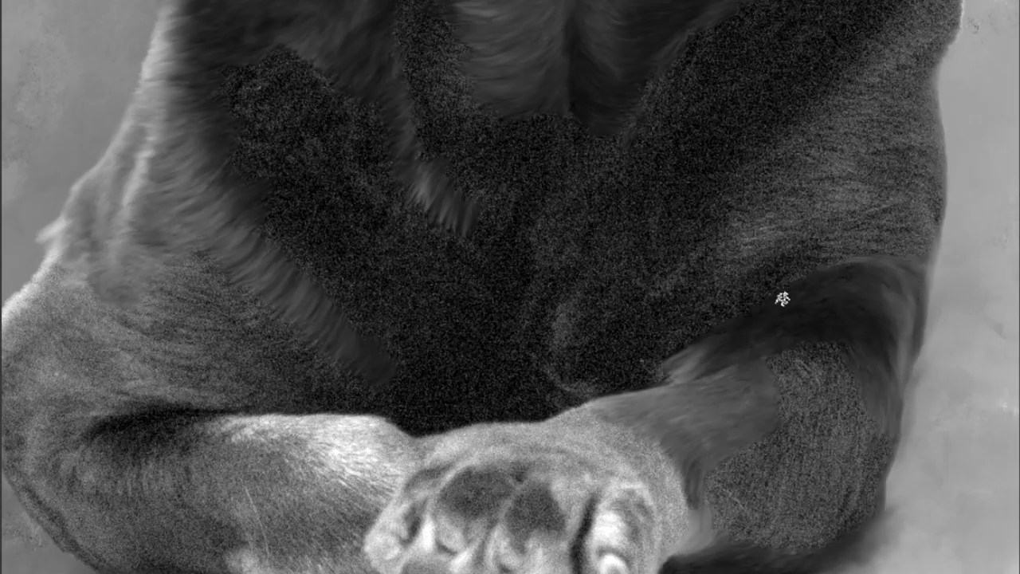
mouse_move(736, 405)
left_mouse_down()
mouse_move(797, 405)
mouse_move(678, 444)
mouse_move(845, 435)
mouse_move(883, 480)
mouse_move(706, 500)
mouse_move(816, 469)
mouse_move(740, 517)
mouse_move(708, 486)
mouse_move(740, 502)
left_mouse_up()
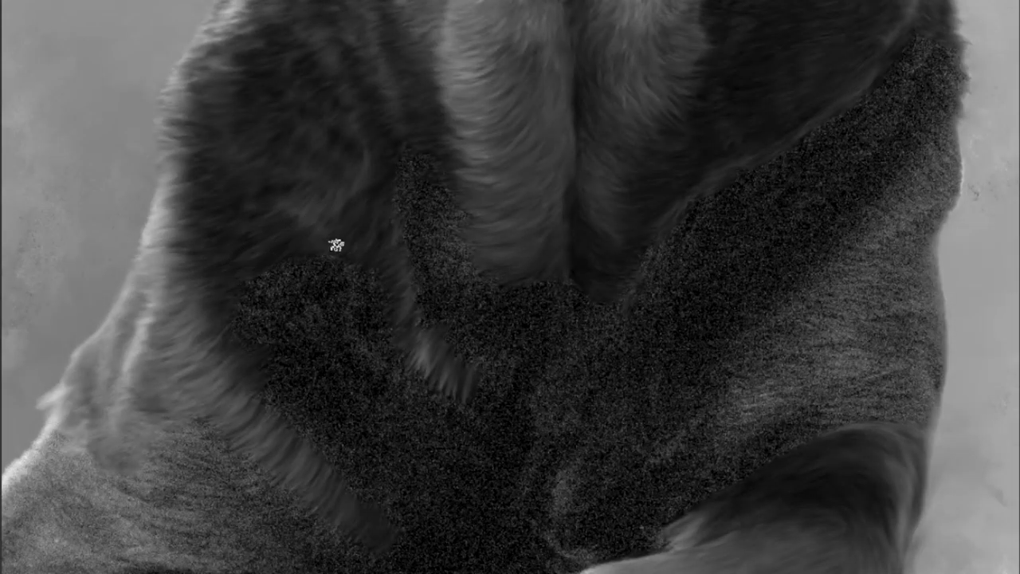
Cover the top and middle of the speckled chest patch with smooth dark fur.
left_click_drag(336, 245, 285, 364)
mouse_move(445, 198)
left_mouse_down()
mouse_move(494, 136)
mouse_move(383, 202)
left_mouse_up()
mouse_move(214, 321)
left_mouse_down()
mouse_move(403, 392)
mouse_move(346, 369)
mouse_move(344, 464)
mouse_move(401, 403)
mouse_move(451, 417)
mouse_move(392, 528)
left_mouse_up()
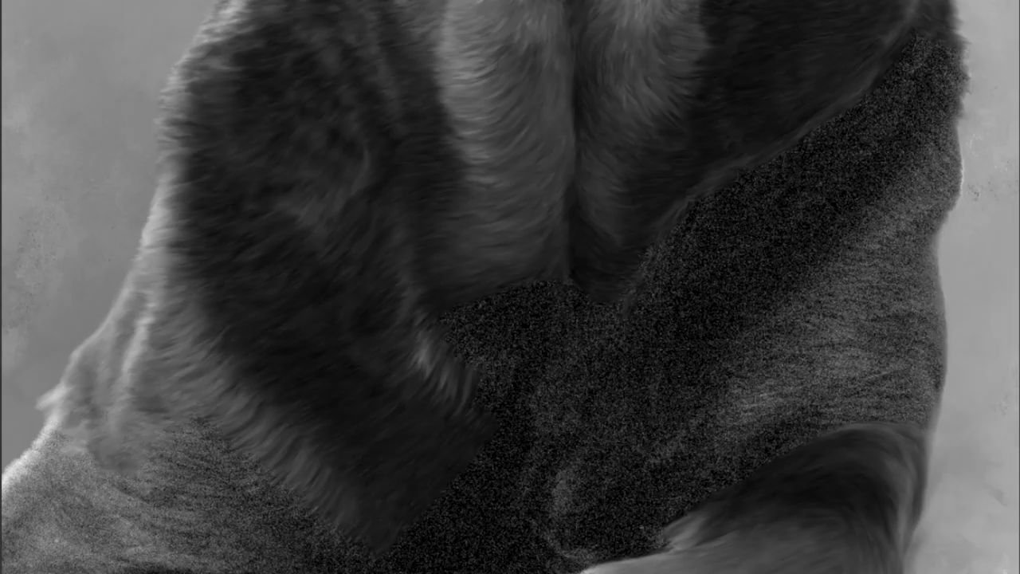
mouse_move(488, 298)
left_mouse_down()
mouse_move(565, 278)
mouse_move(451, 308)
mouse_move(533, 335)
mouse_move(596, 337)
mouse_move(642, 247)
left_mouse_up()
Paint fur over the chest's right side and add a light stroke along the leg fold.
mouse_move(729, 403)
left_mouse_down()
mouse_move(774, 392)
mouse_move(774, 335)
mouse_move(802, 394)
mouse_move(900, 251)
mouse_move(967, 193)
mouse_move(847, 136)
mouse_move(904, 114)
mouse_move(899, 71)
left_mouse_up()
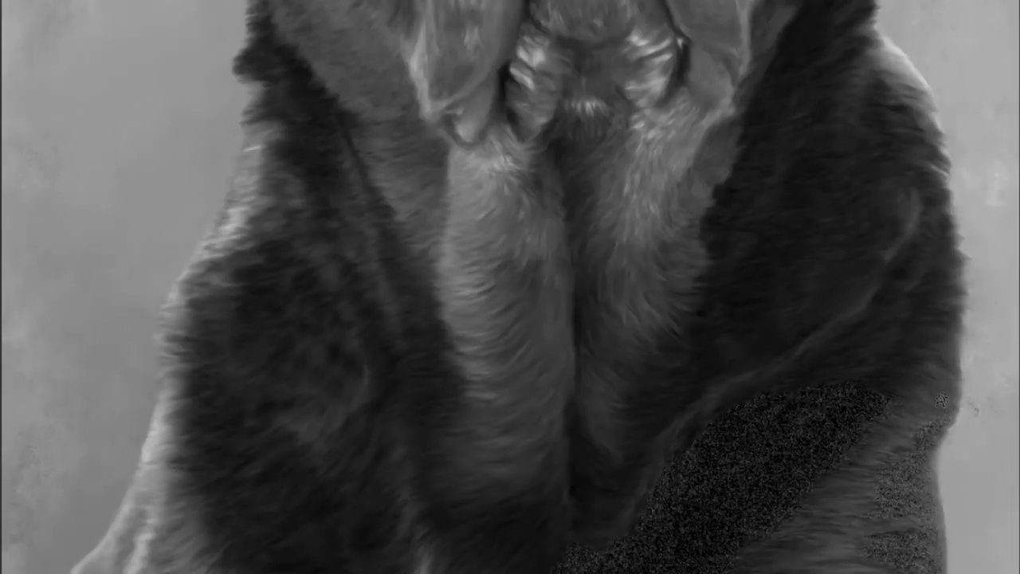
left_click_drag(942, 399, 938, 271)
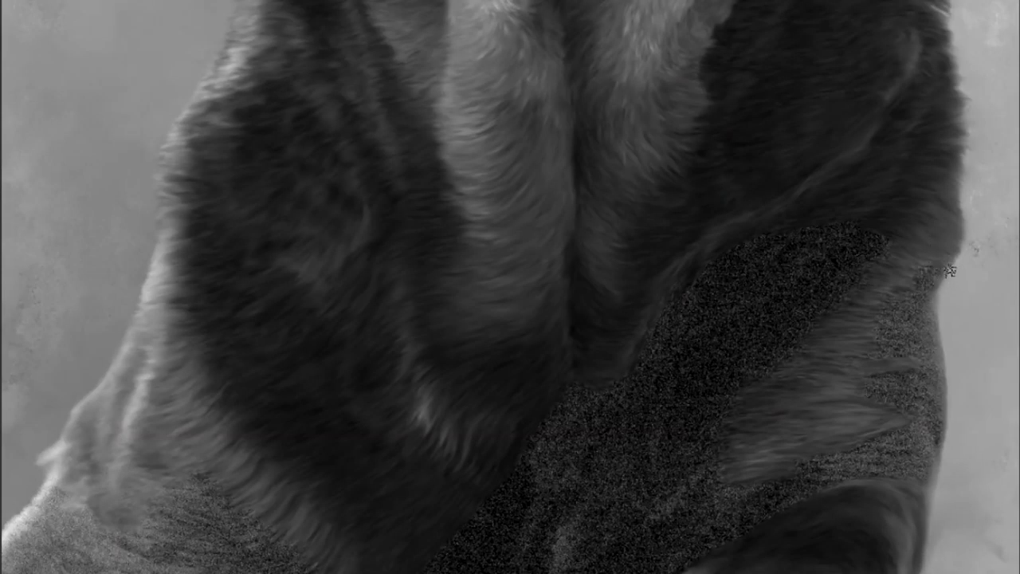
scroll(1001, 271, "down", 2)
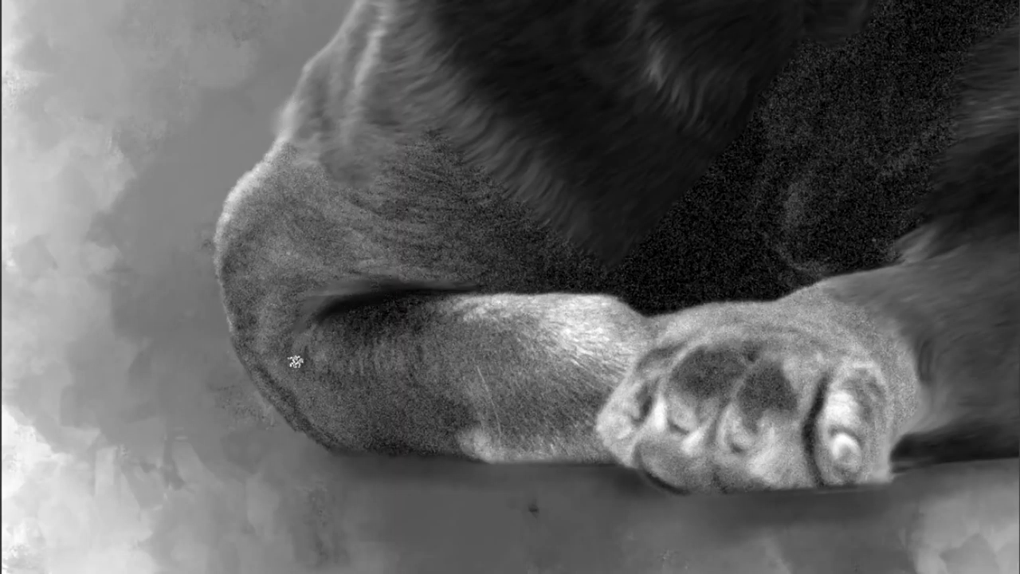
left_click_drag(303, 323, 557, 299)
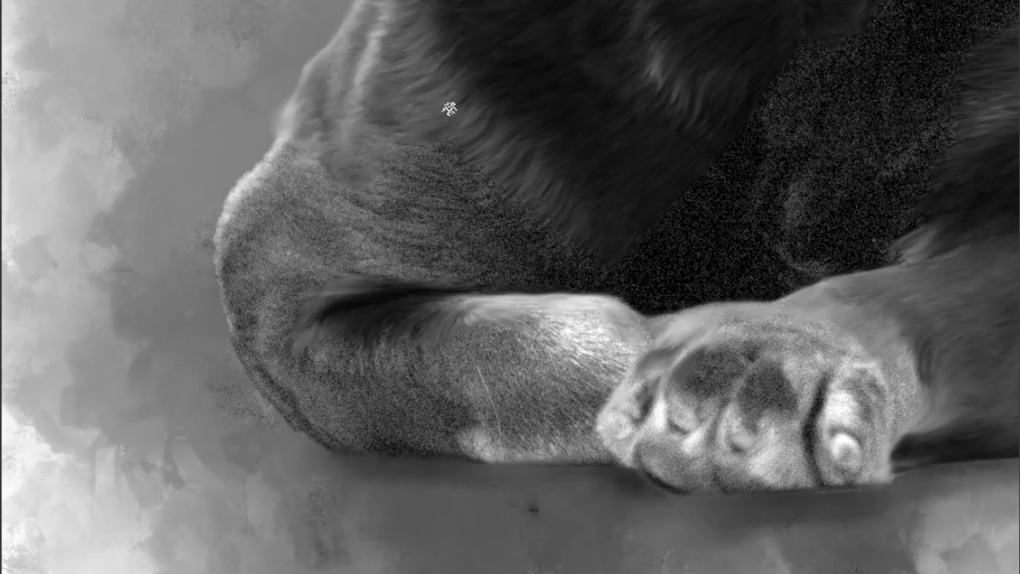
Paint light fur along the upper leg's edges and dark fur over its grey upper part.
left_click_drag(327, 318, 589, 315)
left_click_drag(483, 426, 558, 430)
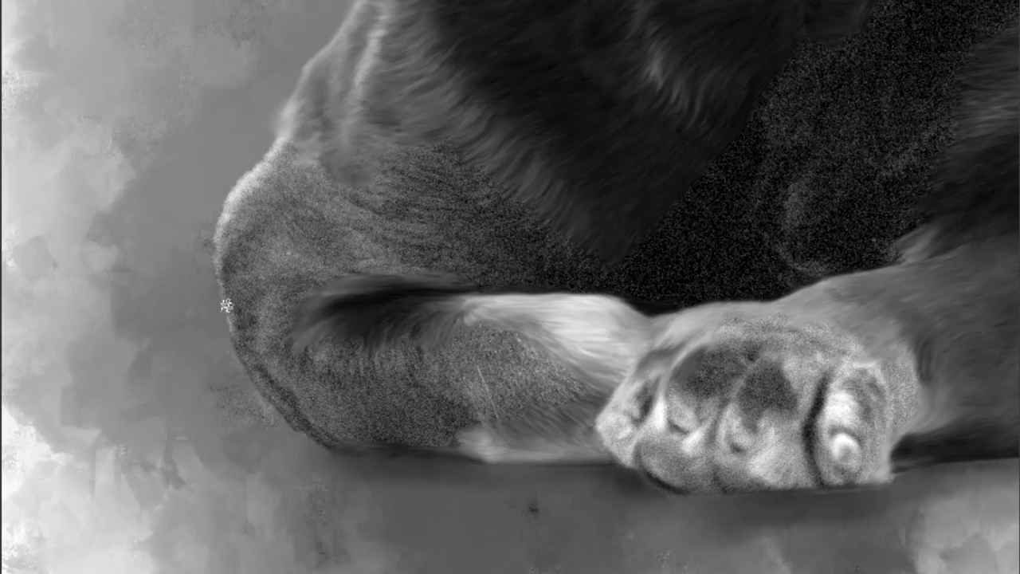
mouse_move(391, 171)
left_mouse_down()
mouse_move(471, 196)
mouse_move(544, 279)
left_mouse_up()
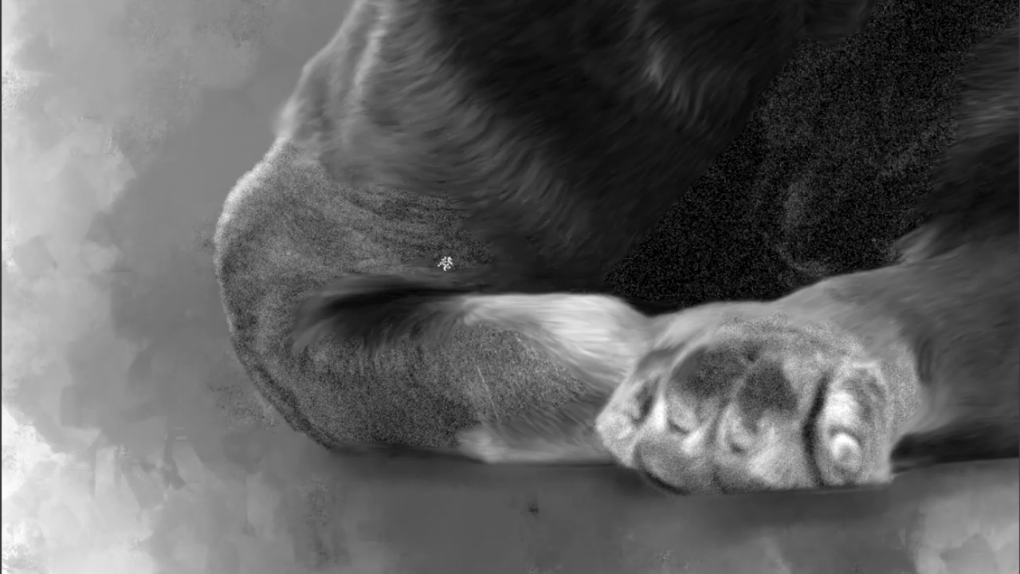
mouse_move(496, 204)
left_mouse_down()
mouse_move(449, 255)
mouse_move(351, 263)
left_mouse_up()
left_click_drag(281, 142, 348, 207)
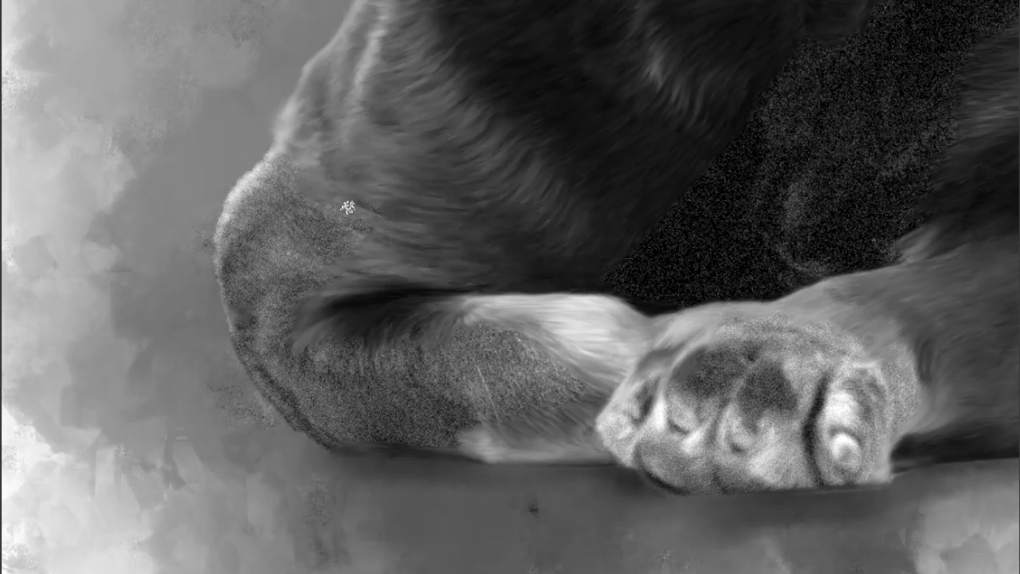
Cover the grainy lower leg with dark and light fur and smooth the elbow's texture.
mouse_move(474, 319)
left_mouse_down()
mouse_move(401, 342)
mouse_move(343, 387)
left_mouse_up()
mouse_move(455, 330)
left_mouse_down()
mouse_move(439, 372)
mouse_move(546, 426)
left_mouse_up()
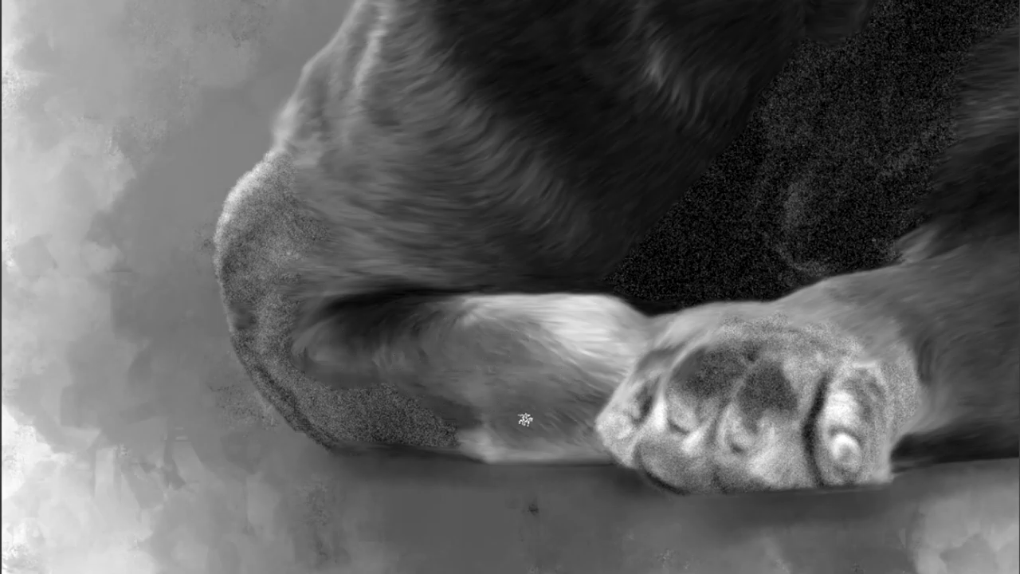
mouse_move(312, 392)
left_mouse_down()
mouse_move(223, 298)
mouse_move(268, 155)
left_mouse_up()
left_click_drag(326, 441, 329, 402)
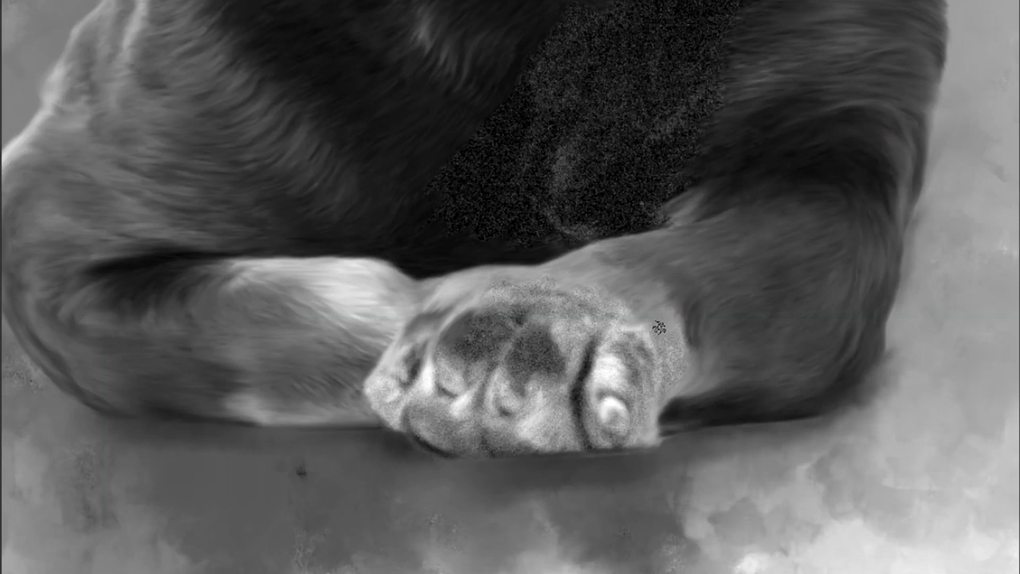
Brush the crossed paw's grainy right edge and toes into smooth fur.
left_click_drag(658, 326, 594, 356)
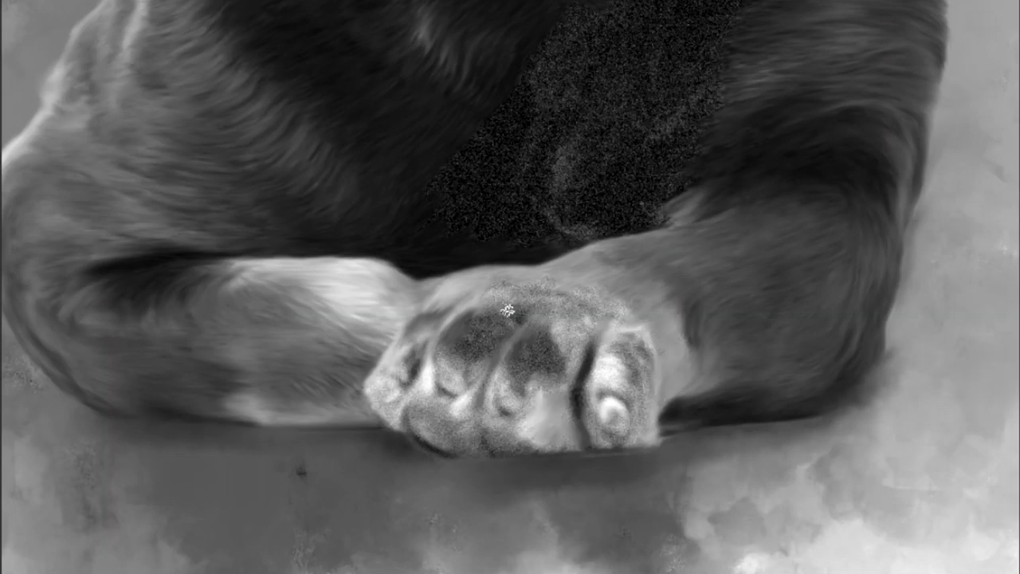
mouse_move(589, 408)
left_mouse_down()
mouse_move(581, 405)
mouse_move(614, 427)
mouse_move(553, 337)
mouse_move(482, 345)
mouse_move(470, 455)
mouse_move(521, 372)
mouse_move(485, 443)
mouse_move(458, 389)
mouse_move(379, 398)
mouse_move(473, 457)
left_mouse_up()
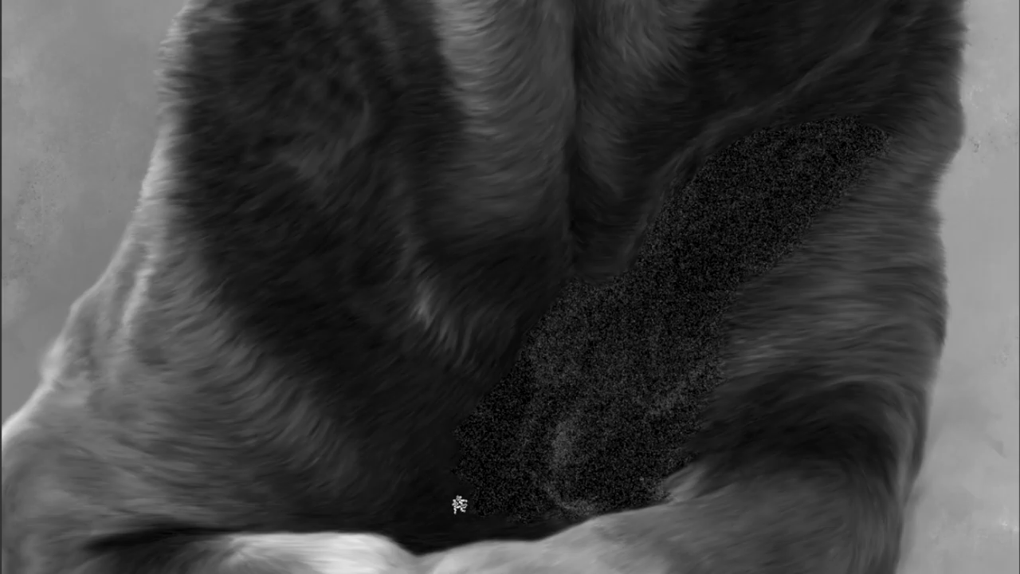
Erase the middle, lower and final noisy chest patches on the noise layer, revealing smooth fur.
mouse_move(651, 280)
left_mouse_down()
mouse_move(580, 369)
mouse_move(603, 326)
mouse_move(558, 285)
mouse_move(562, 382)
mouse_move(518, 369)
left_mouse_up()
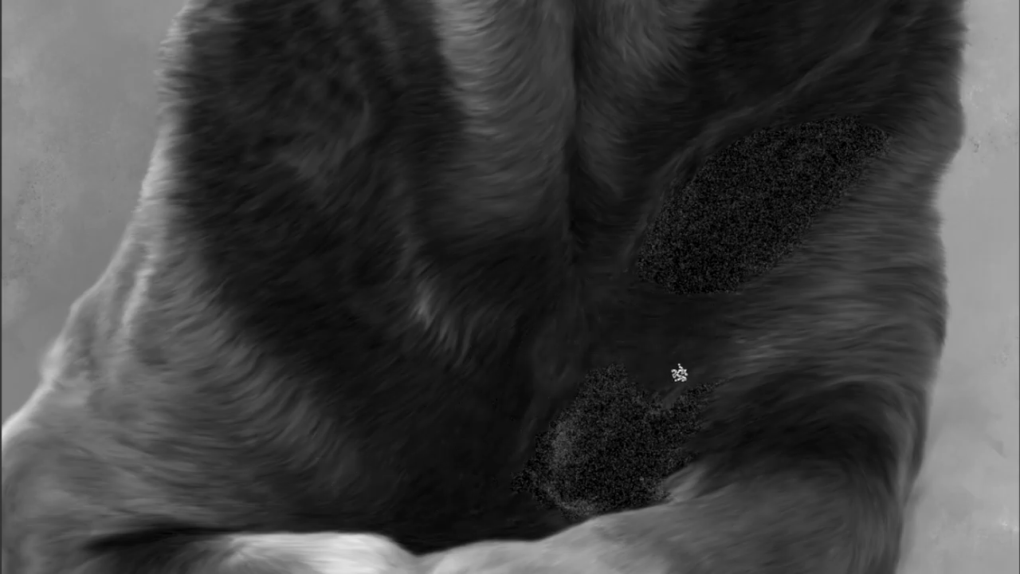
mouse_move(555, 441)
left_mouse_down()
mouse_move(708, 422)
mouse_move(587, 412)
mouse_move(621, 478)
mouse_move(551, 418)
left_mouse_up()
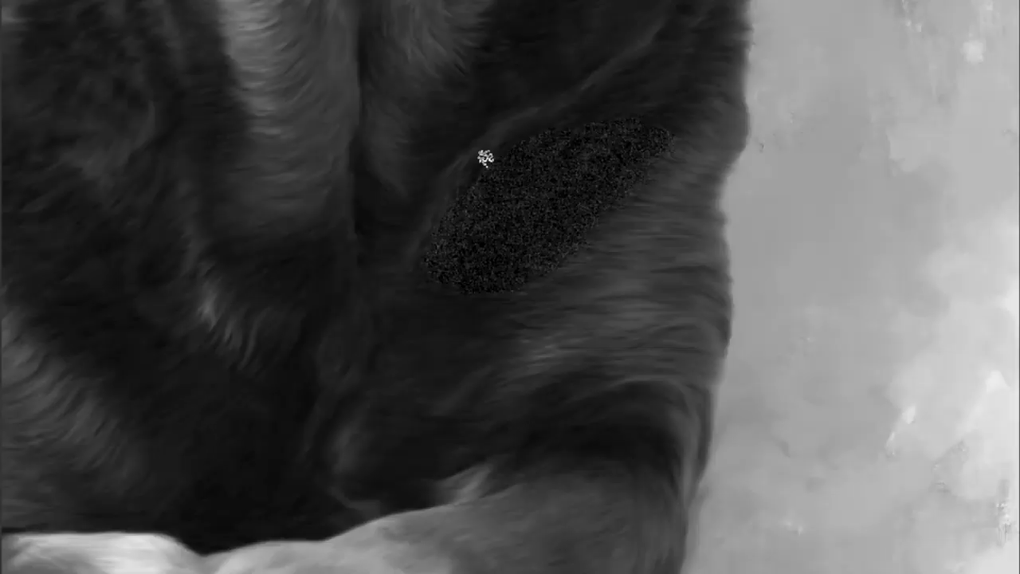
mouse_move(378, 289)
left_mouse_down()
mouse_move(601, 171)
mouse_move(526, 262)
mouse_move(580, 265)
left_mouse_up()
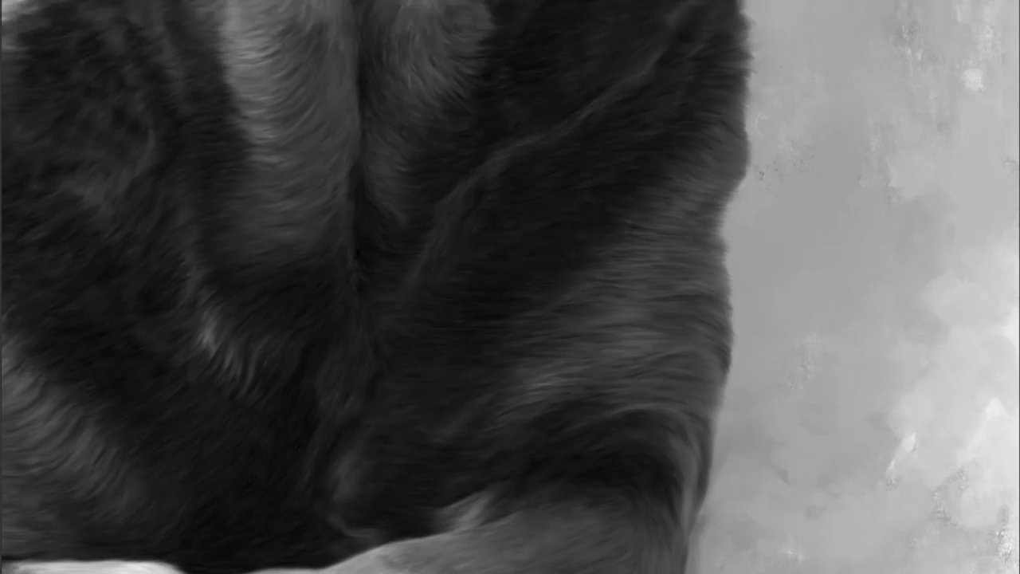